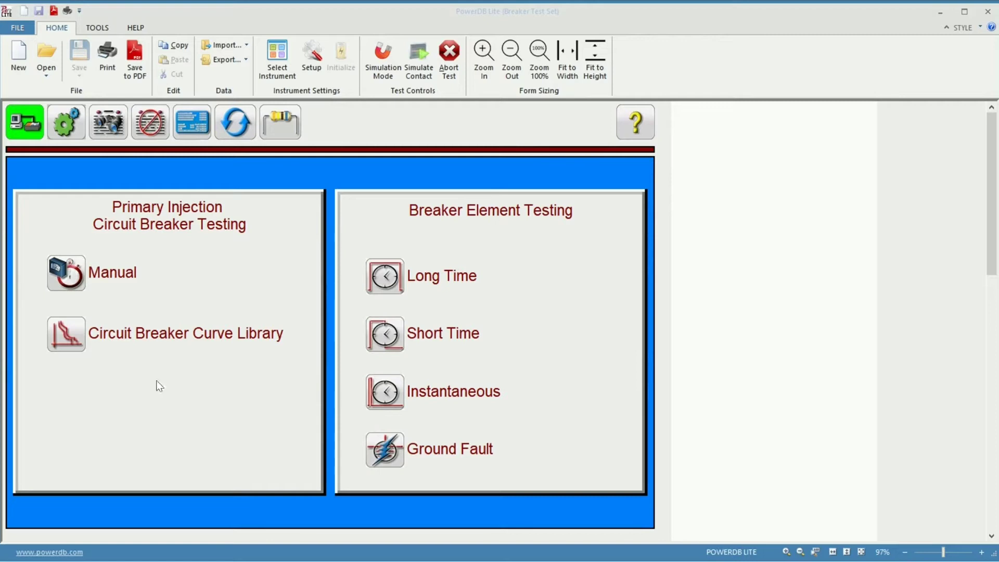
# Open the manual breaker test and request 500 A, leaving the mode on Continuous.
pyautogui.click(71, 285)
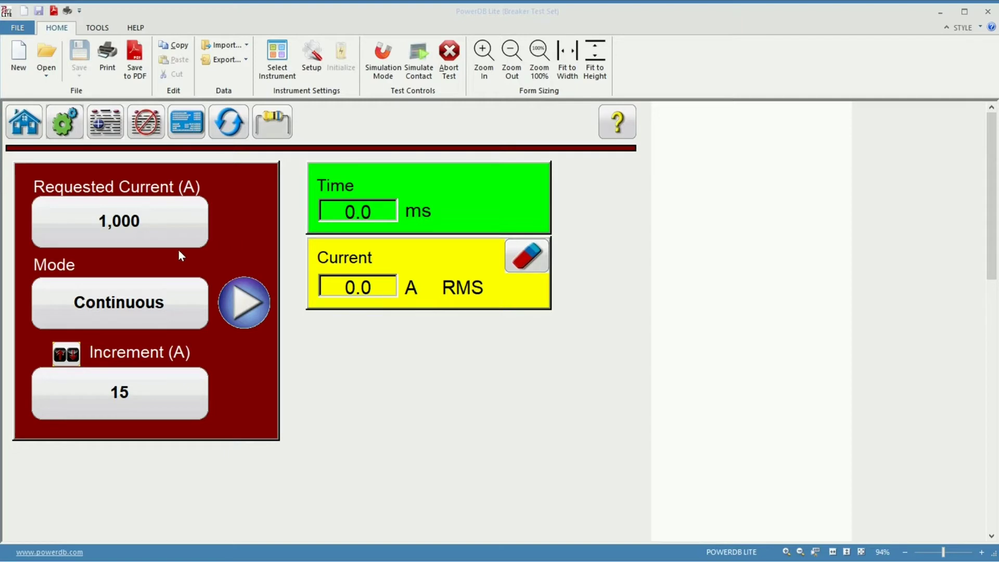
pyautogui.click(119, 233)
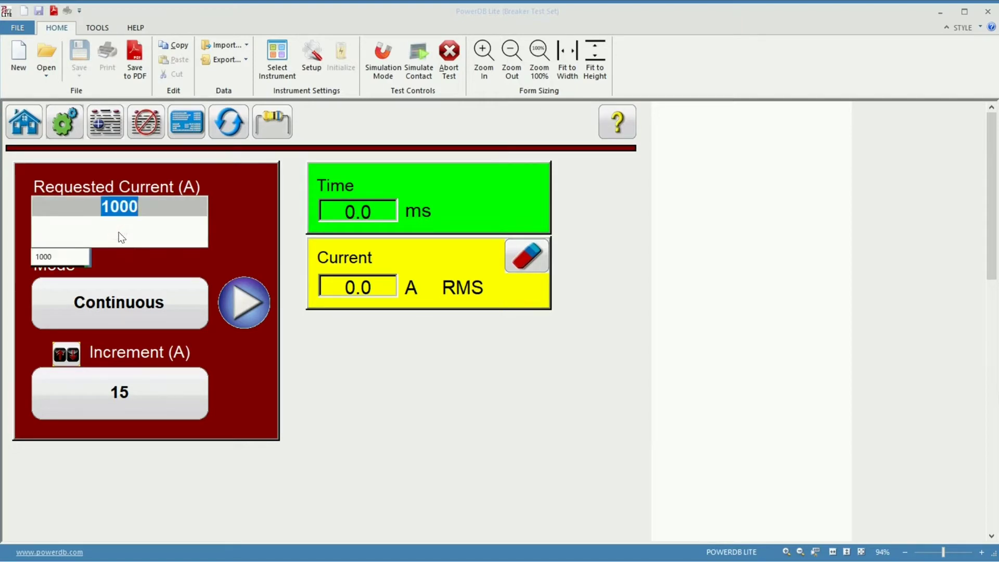
pyautogui.write('500')
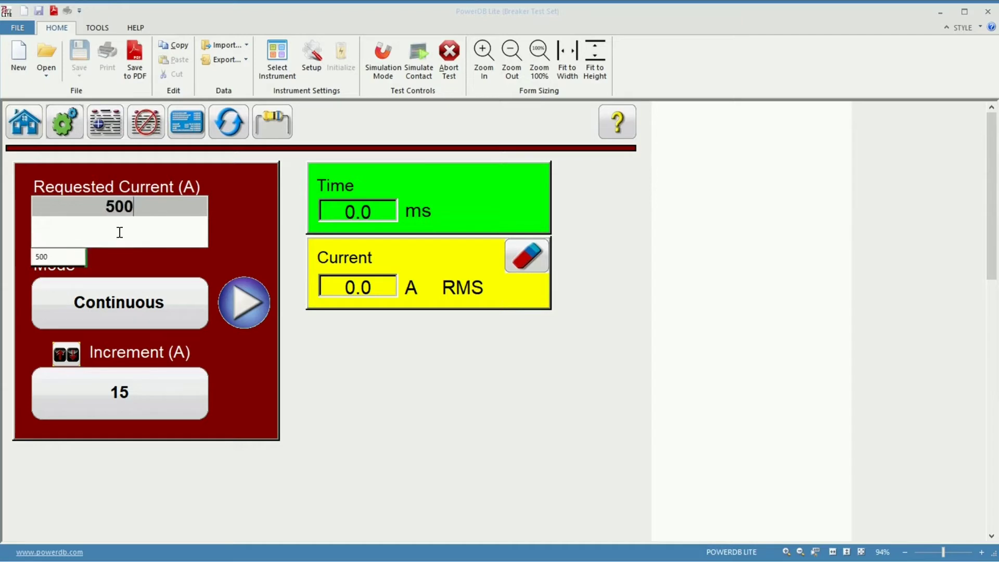
pyautogui.press('Return')
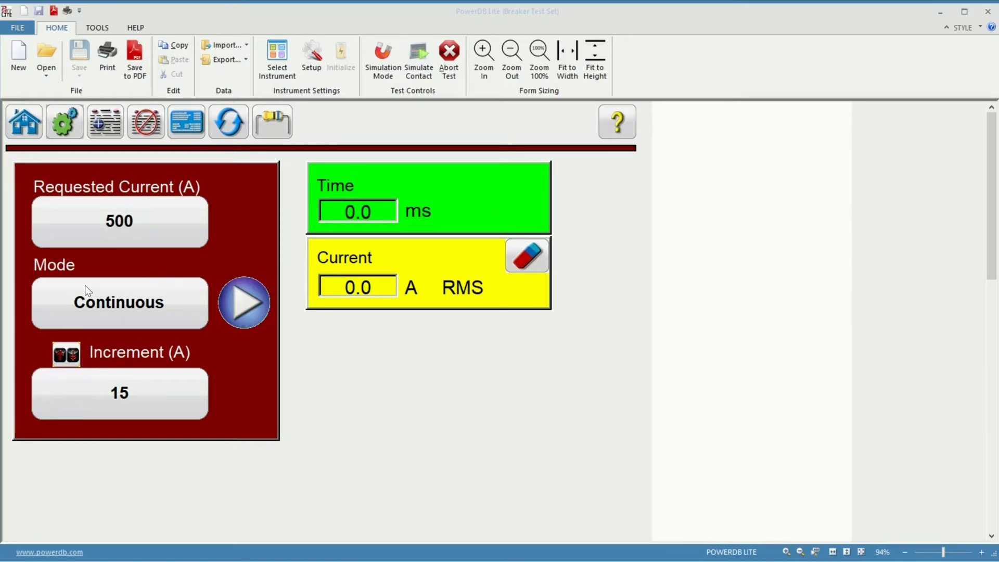
pyautogui.click(96, 301)
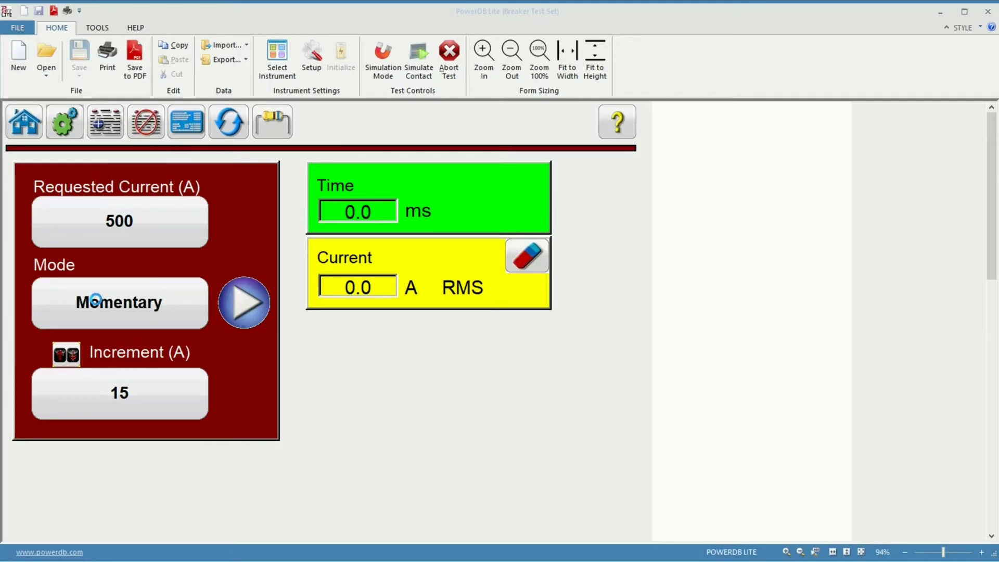
pyautogui.click(95, 301)
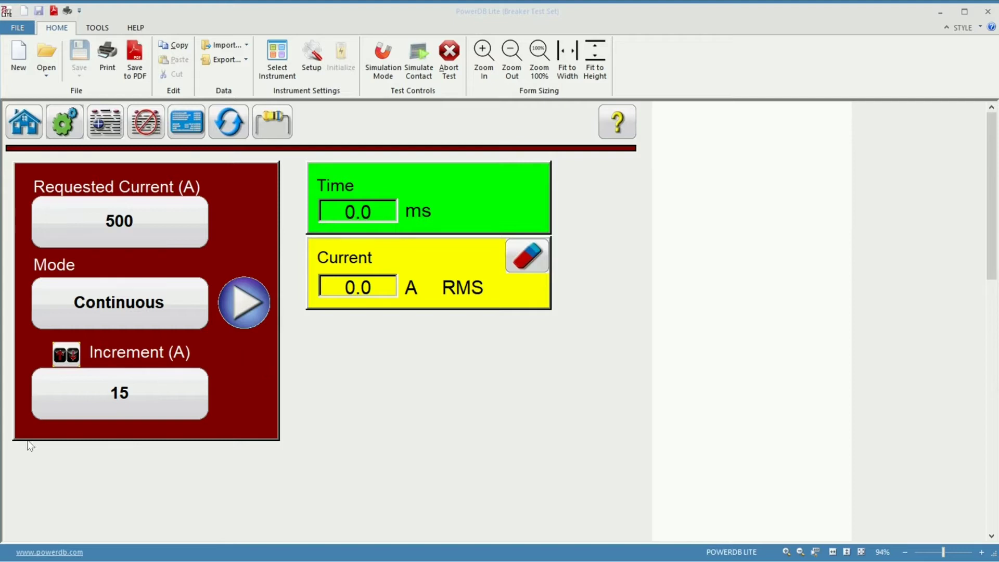
# Choose a 10 A current increment and start the continuous injection at 500 A.
pyautogui.click(139, 399)
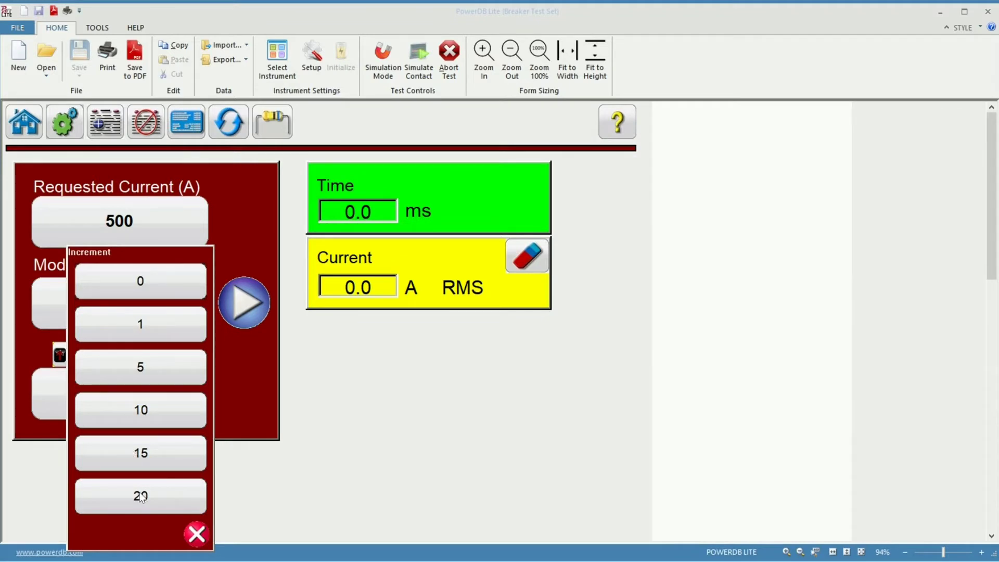
pyautogui.click(158, 410)
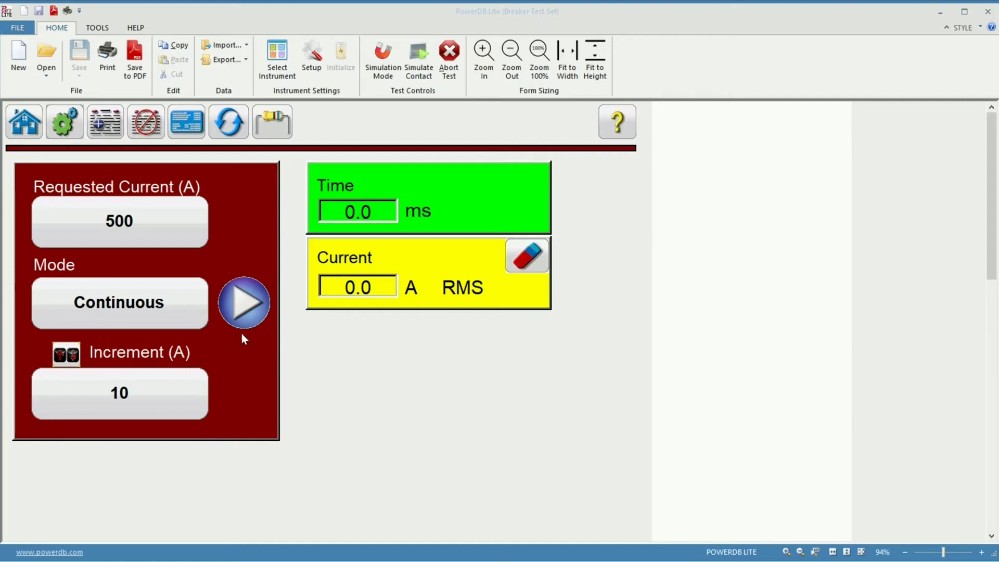
pyautogui.click(246, 304)
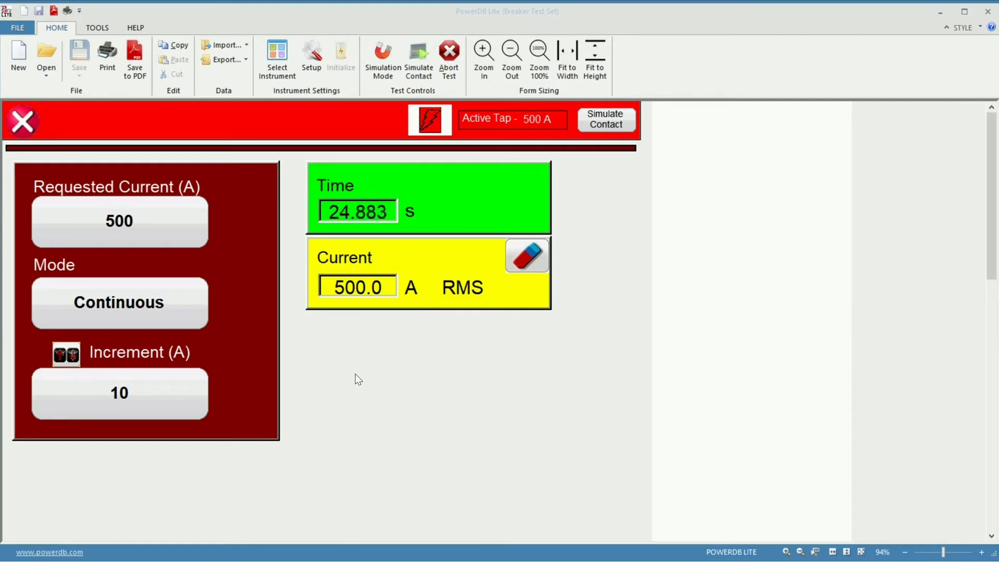
# Step the continuous current up in 10 A increments, stop the injection, and select Momentary mode.
pyautogui.press('Up')
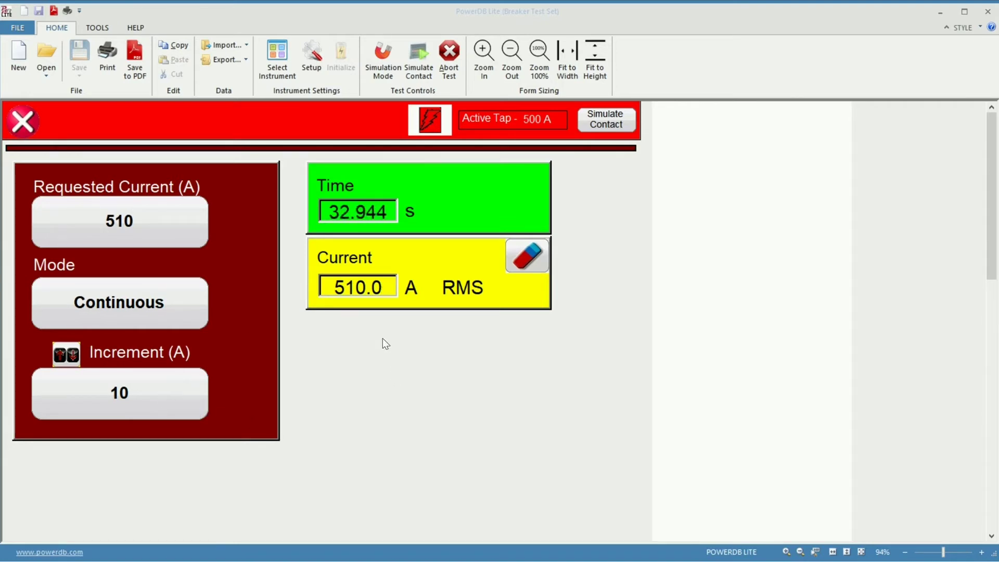
pyautogui.press('Down')
pyautogui.press('Up')
pyautogui.press('Up')
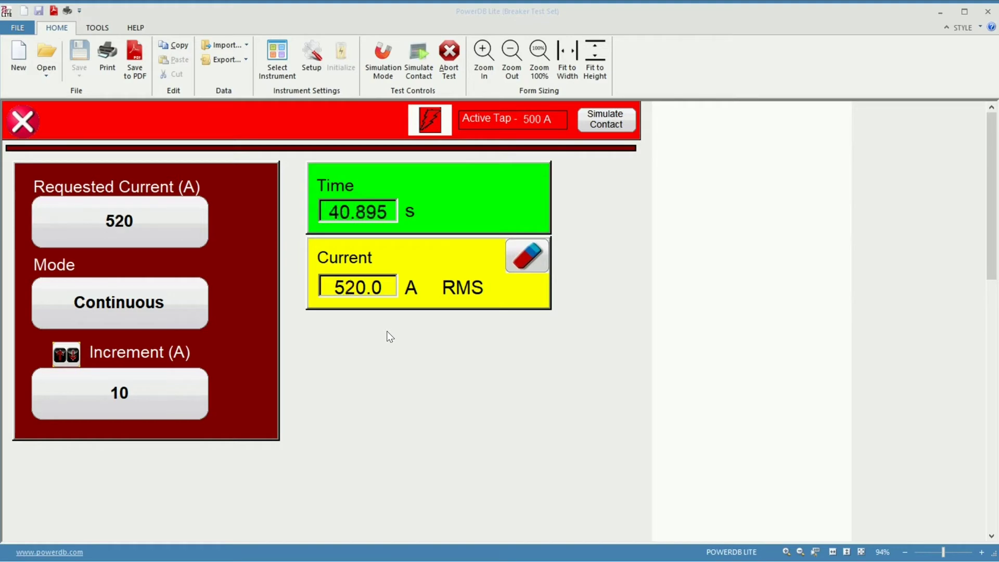
pyautogui.press('Up')
pyautogui.click(607, 123)
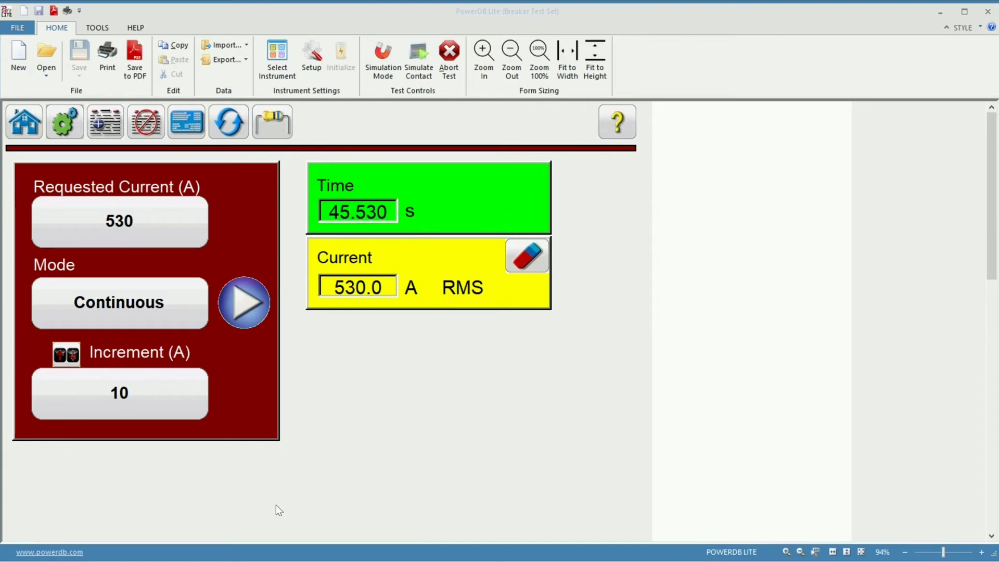
pyautogui.click(165, 323)
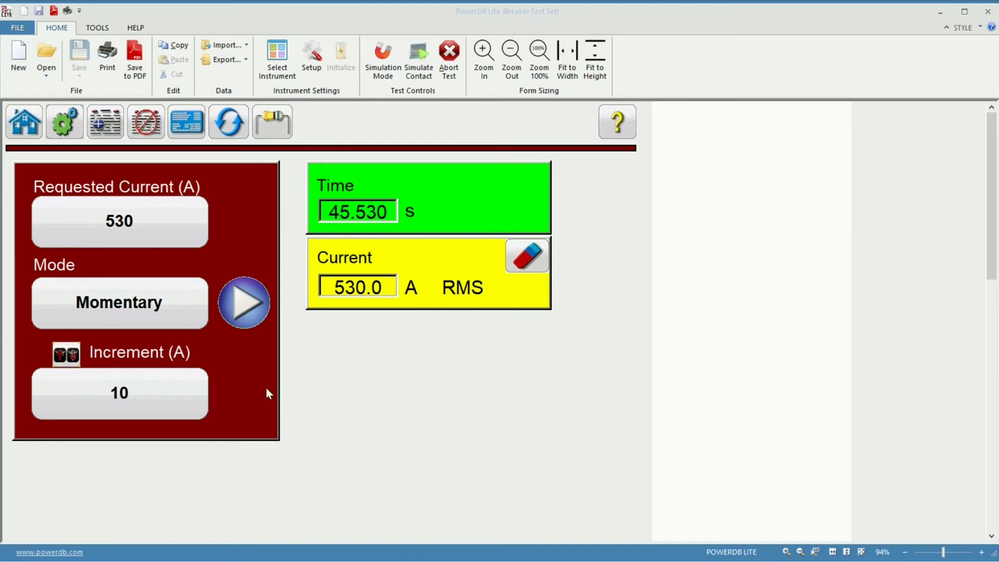
# Re-enter 500 A as the requested current and fire a momentary shot.
pyautogui.click(147, 227)
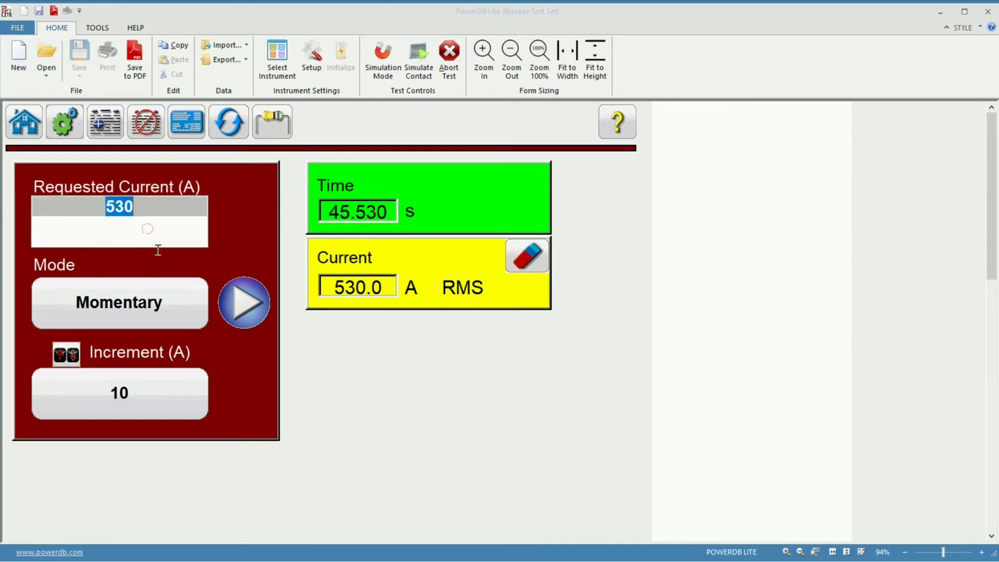
pyautogui.write('500')
pyautogui.press('Return')
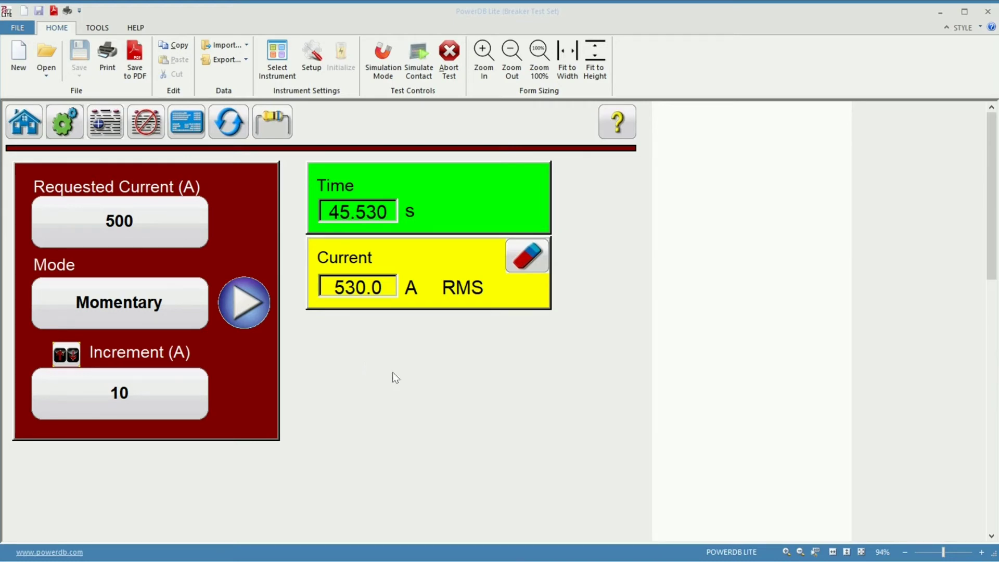
pyautogui.click(244, 308)
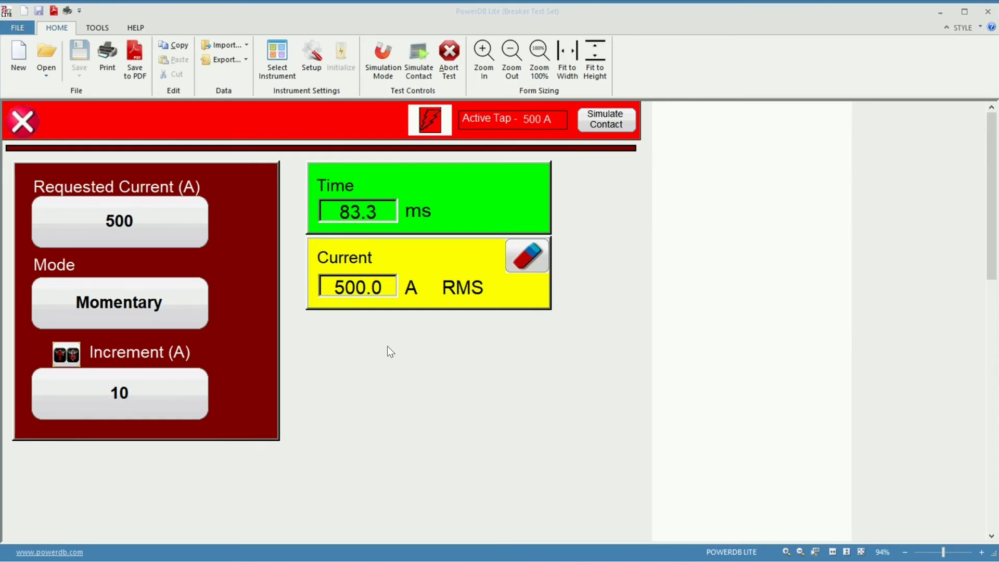
# Raise the pulse current in 10 A steps to 560 A, then drop it back to 550 A.
pyautogui.press('Up')
pyautogui.press('Up')
pyautogui.press('Up')
pyautogui.press('Up')
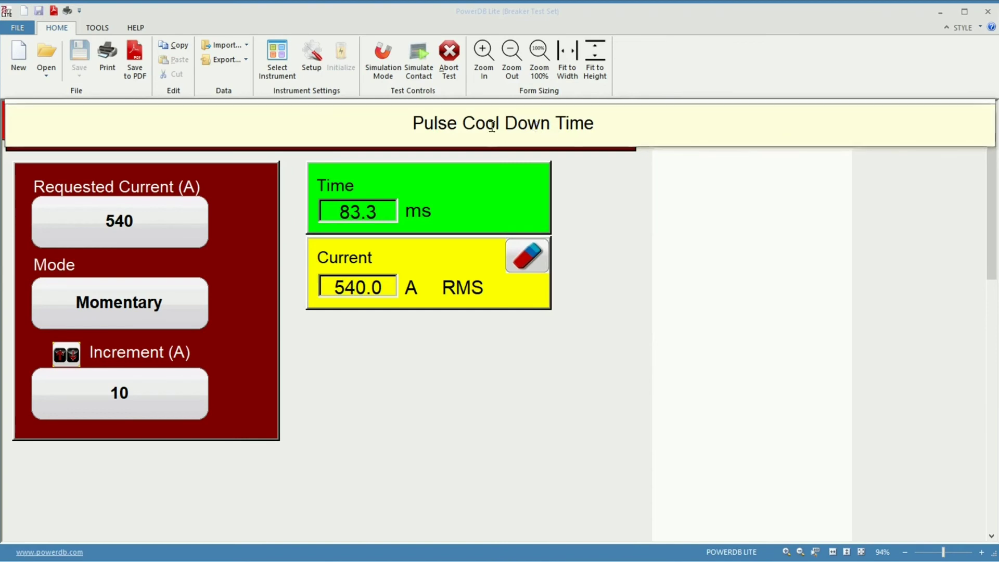
pyautogui.press('Up')
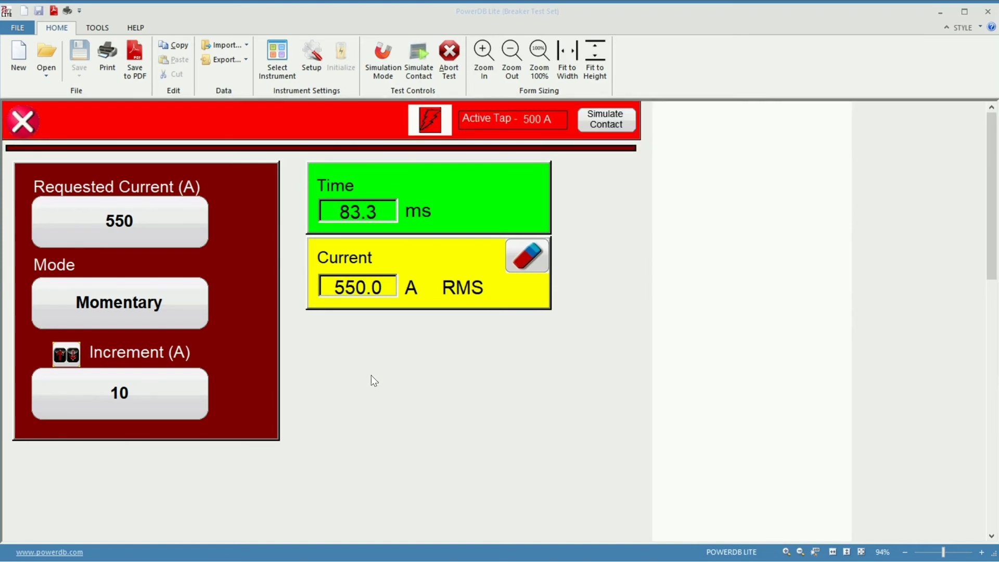
pyautogui.press('Up')
pyautogui.press('Down')
pyautogui.press('Down')
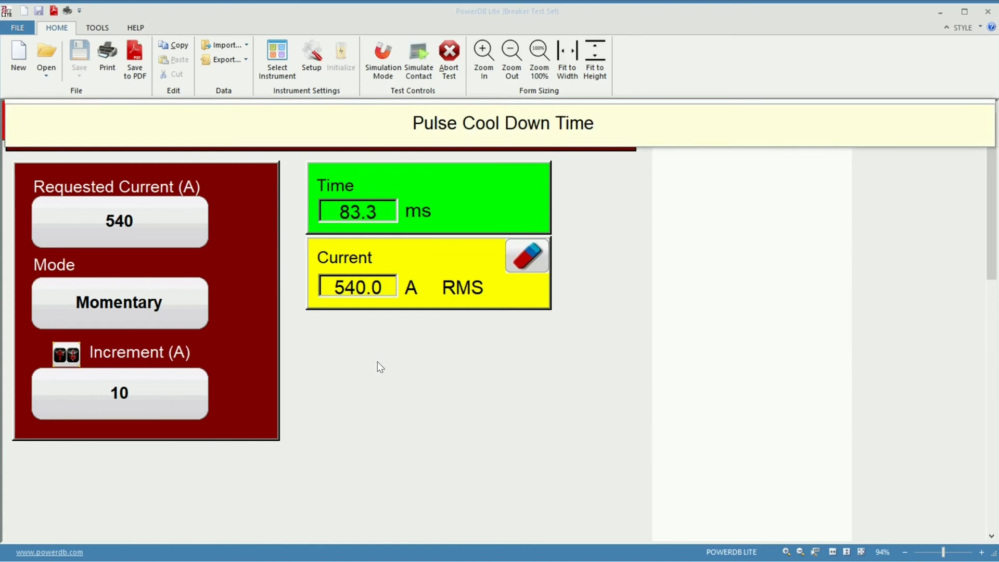
pyautogui.click(120, 221)
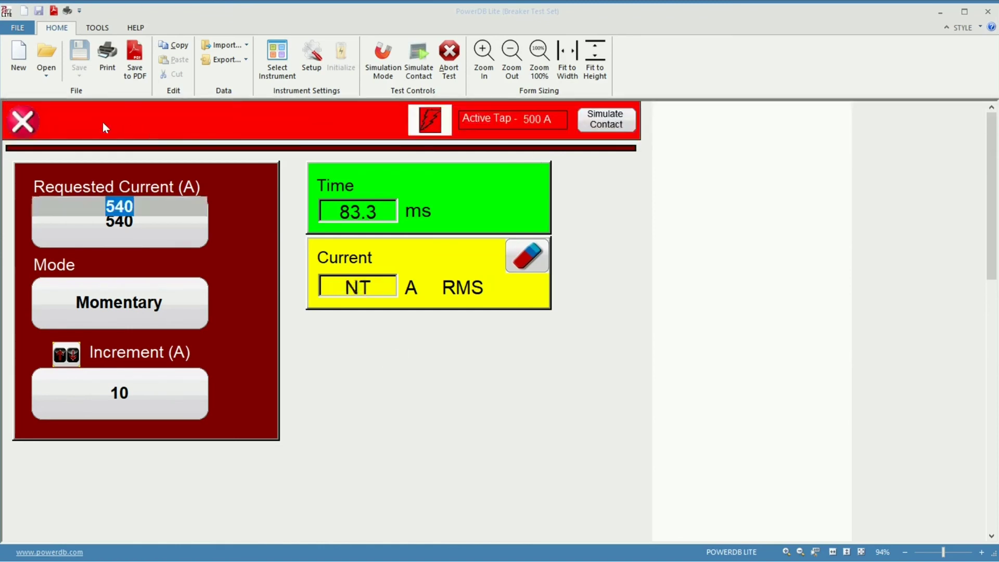
# Commit 540 A as the requested current so the momentary test finishes.
pyautogui.press('Return')
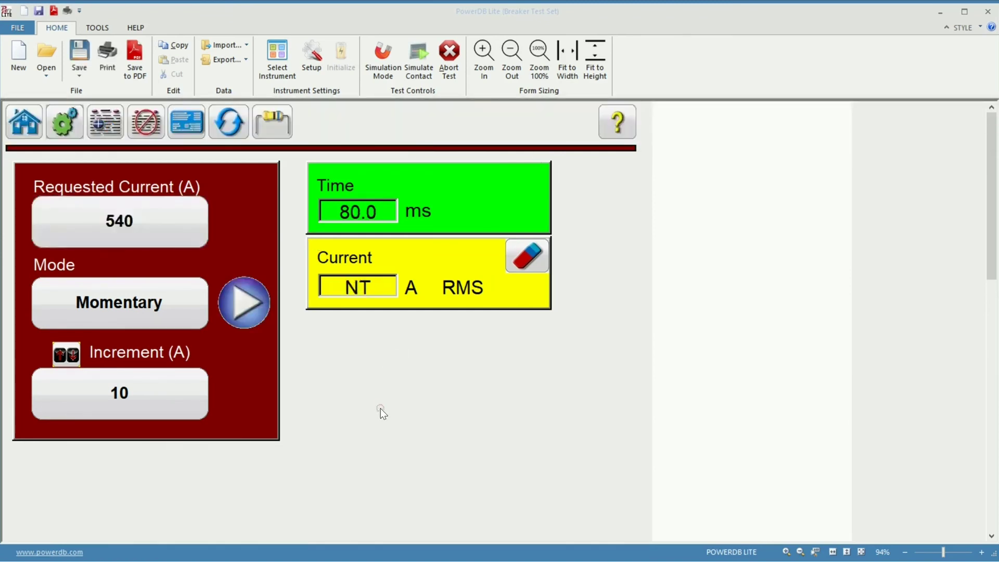